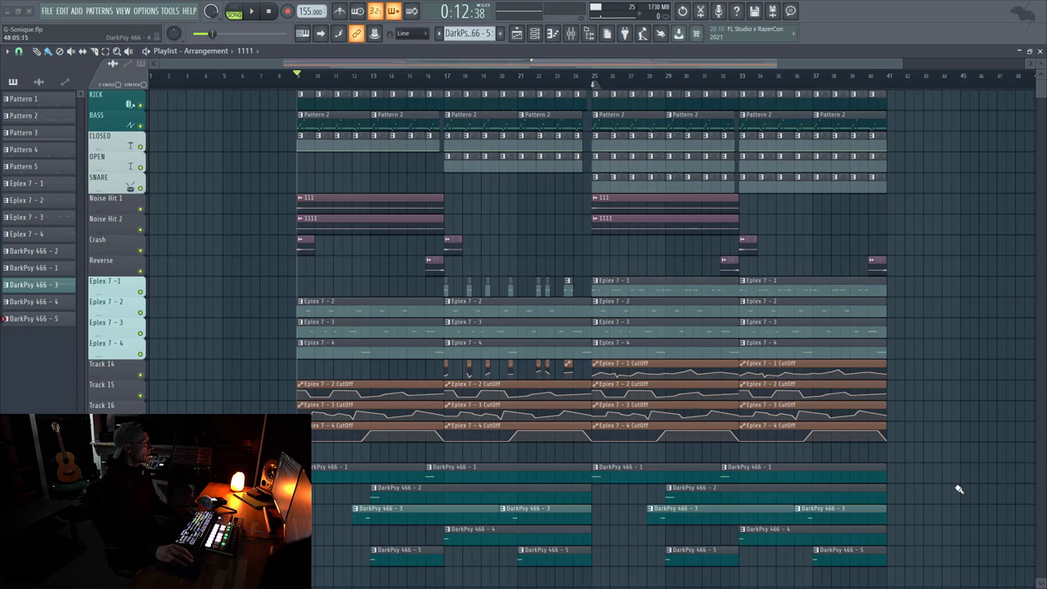
Solo KICK and BASS, unmute CLOSED, OPEN, SNARE, both Noise Hits, Crash and Reverse, then play from bar 9
right_click(141, 126)
click(141, 146)
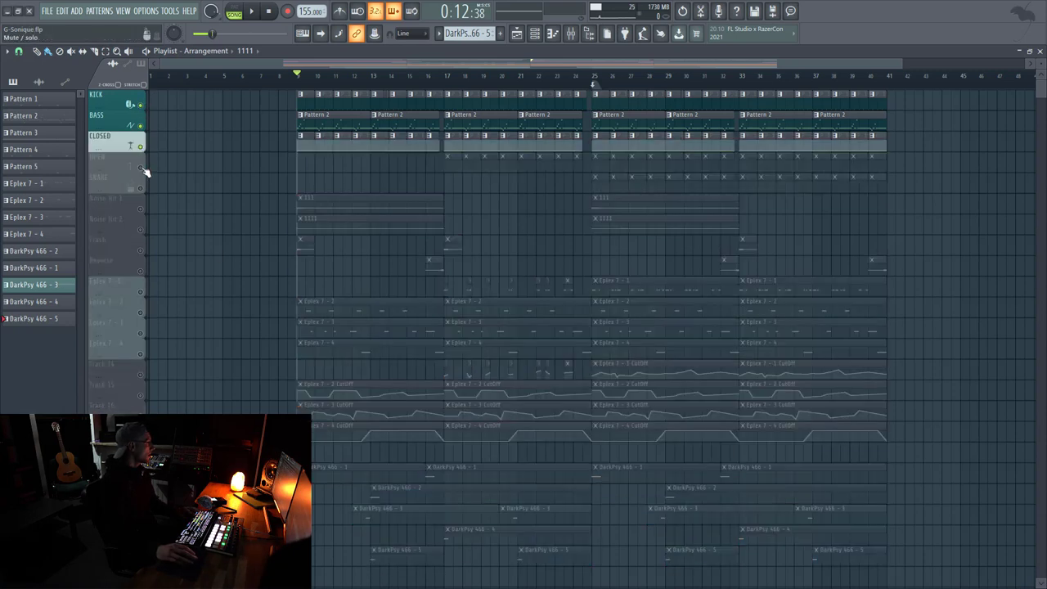
click(140, 167)
click(141, 188)
click(141, 210)
click(140, 229)
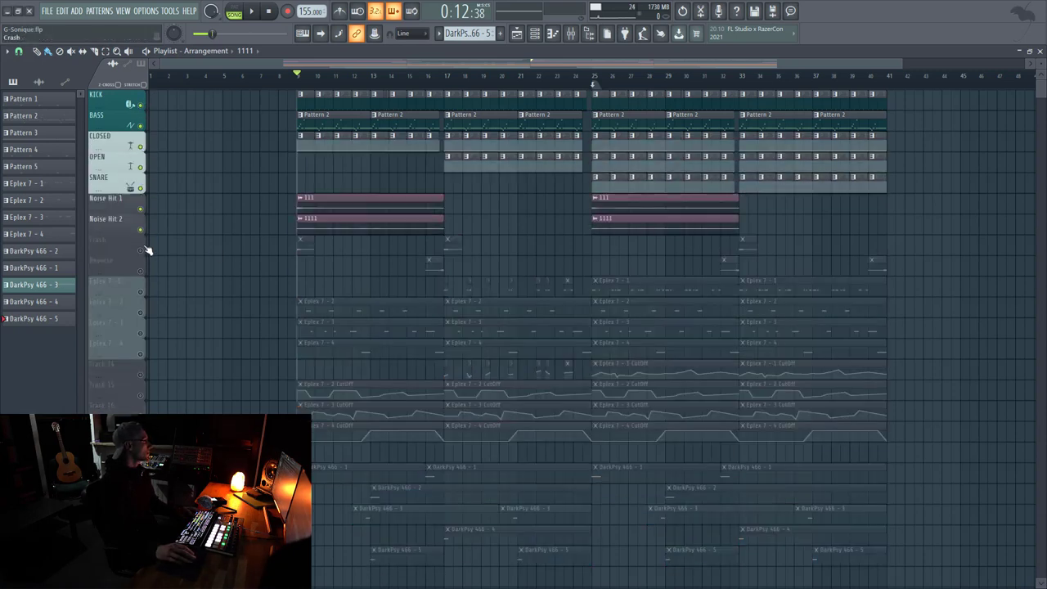
click(140, 250)
click(141, 271)
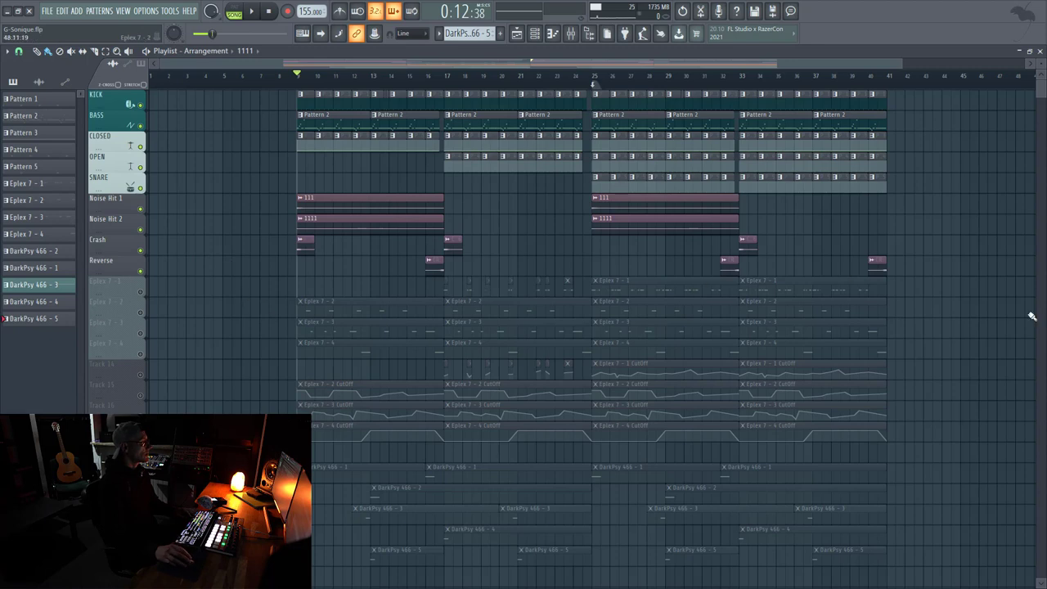
key(space)
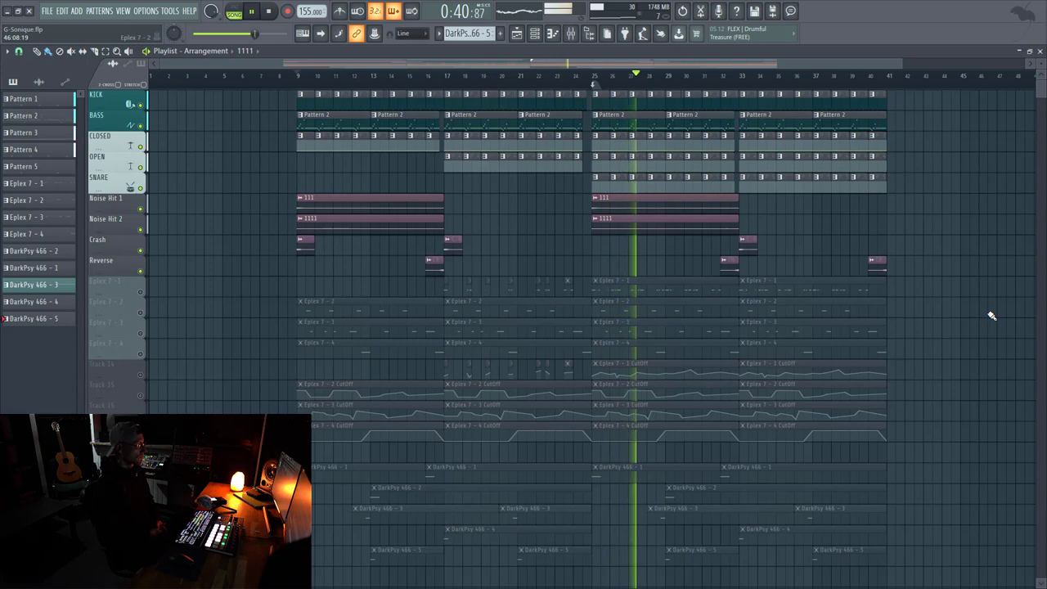
Stop playback and unmute the Eplex 7 lead and cutoff automation tracks
key(space)
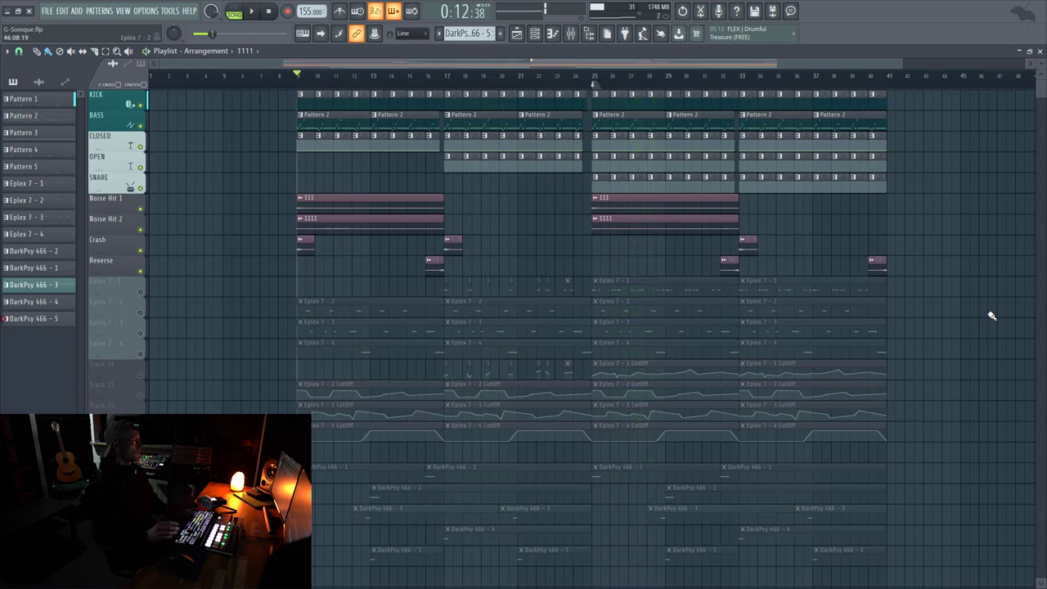
click(145, 151)
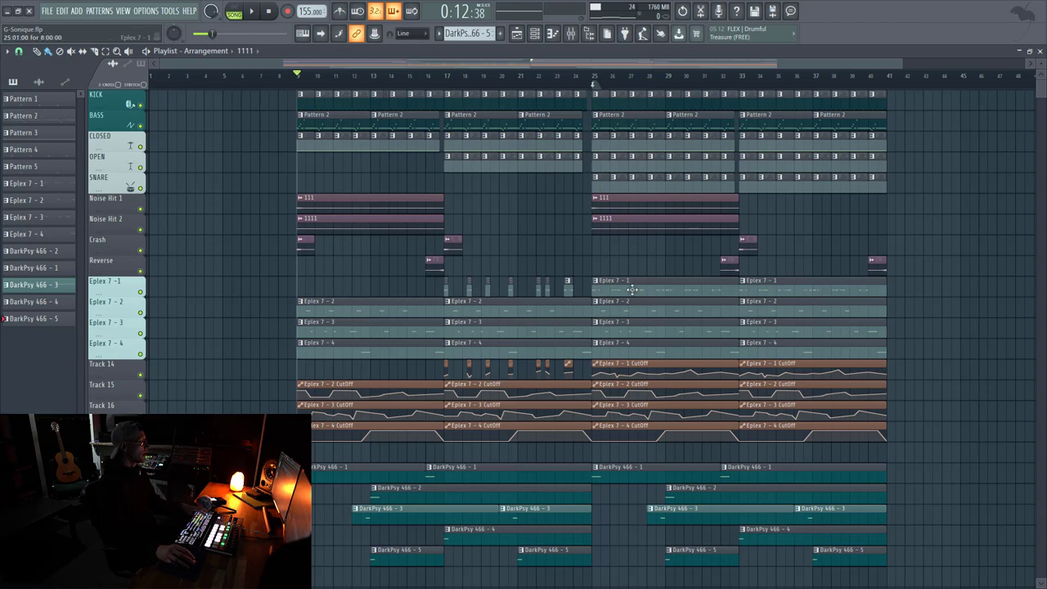
Open the Psy FM synth from the channel rack and browse its presets, keeping Digimorph
click(534, 32)
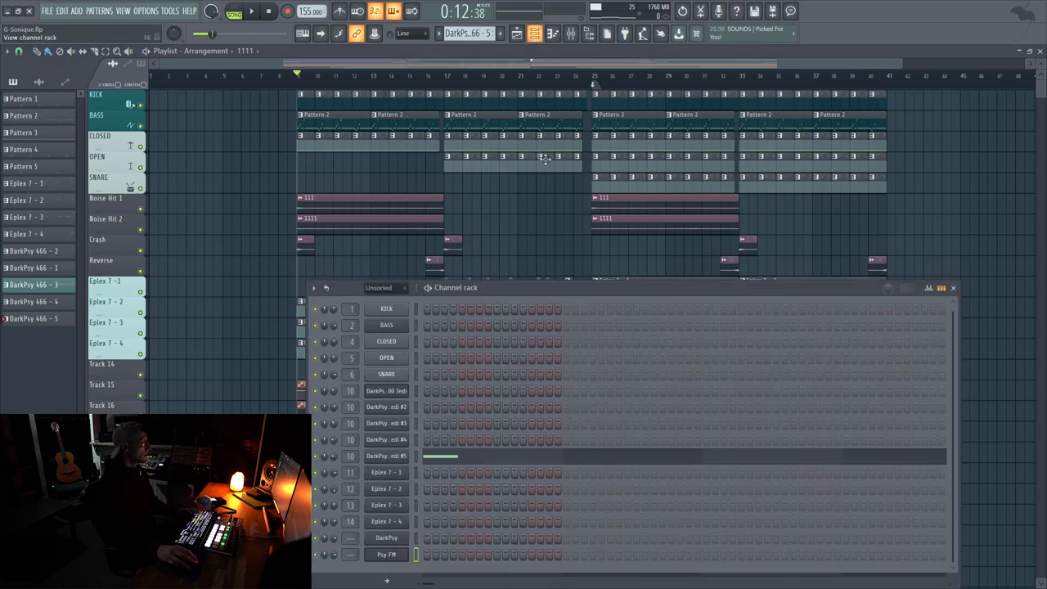
click(396, 556)
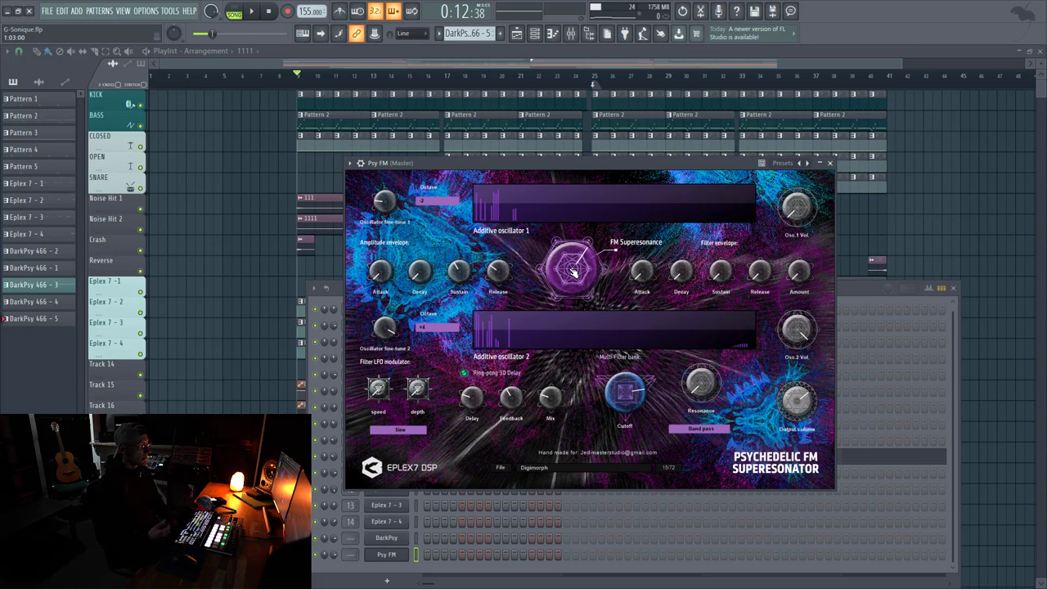
click(544, 469)
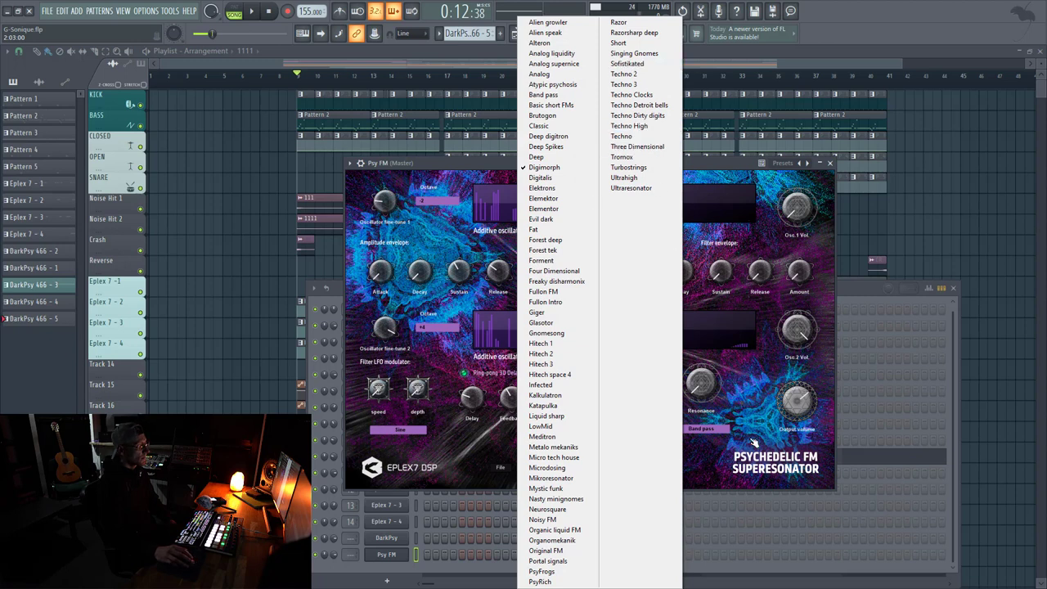
click(724, 463)
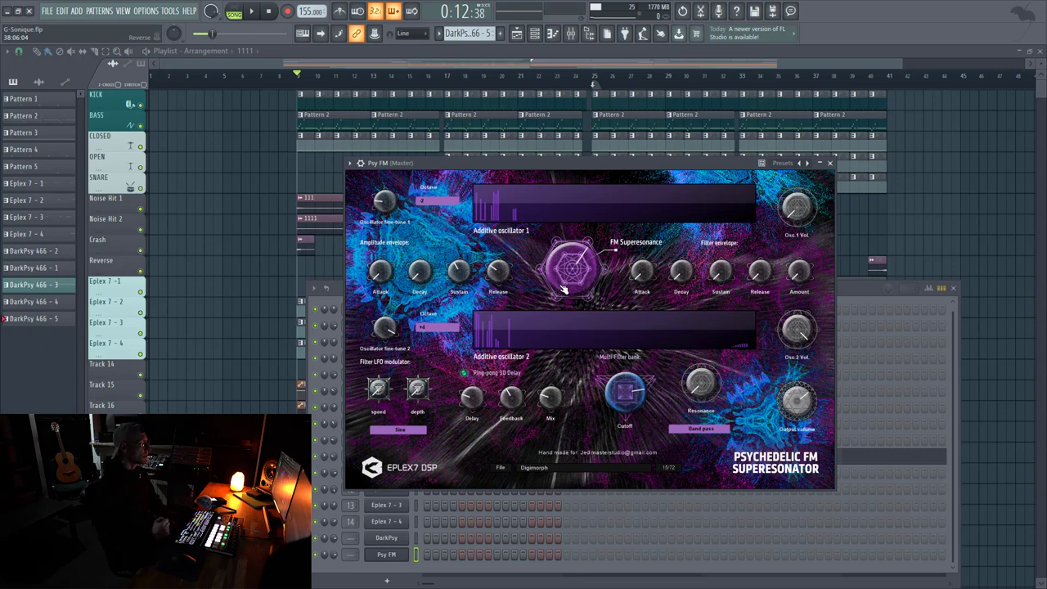
Turn Psy FM's FM amount down to about 0.28, nudge the cutoff, and draw taller harmonics in additive oscillator 2
drag(574, 263, 573, 295)
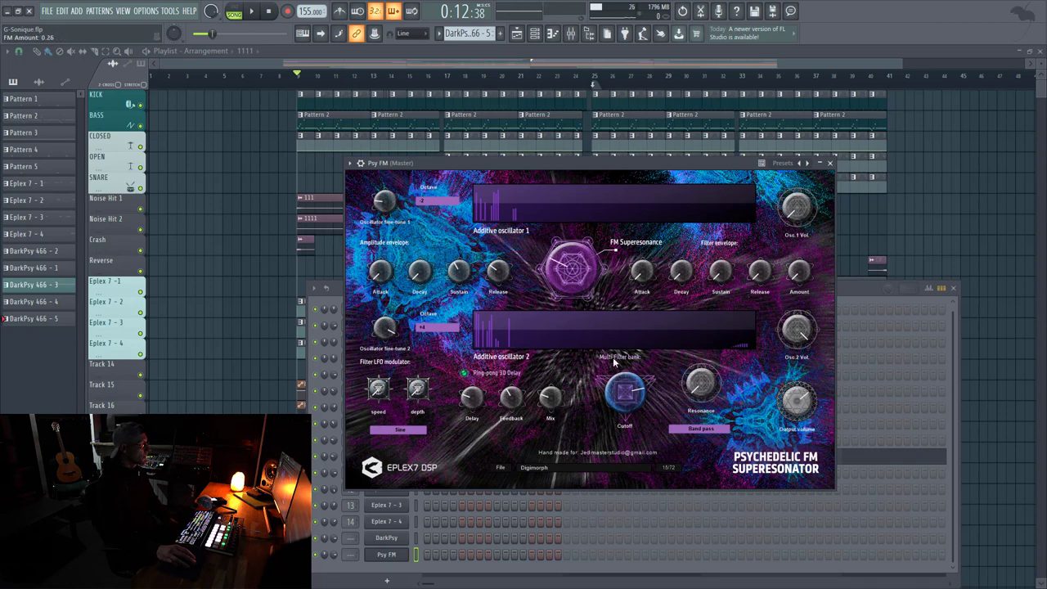
drag(623, 387, 623, 392)
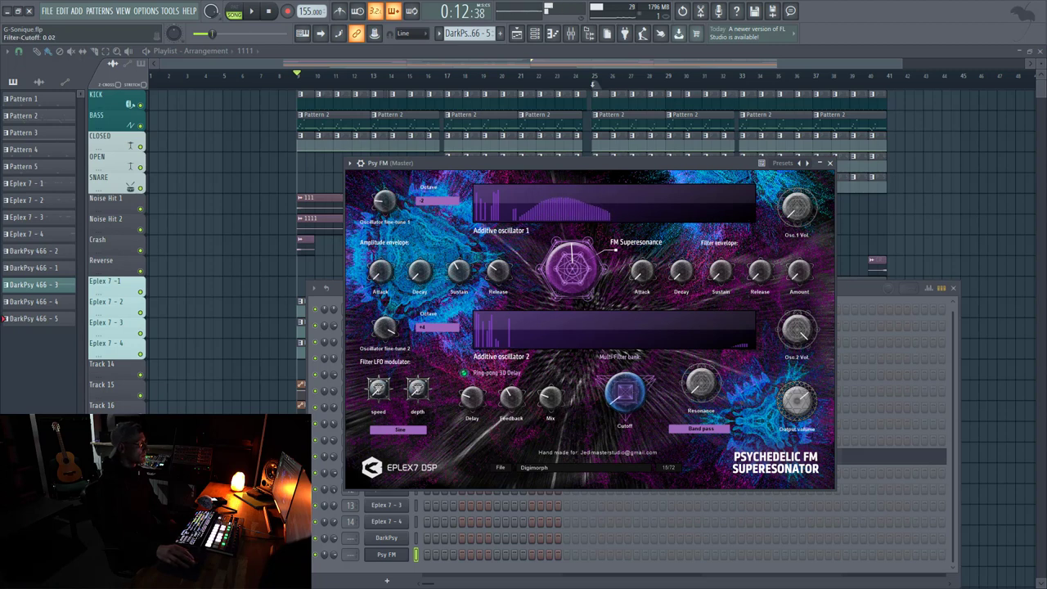
drag(556, 326, 583, 332)
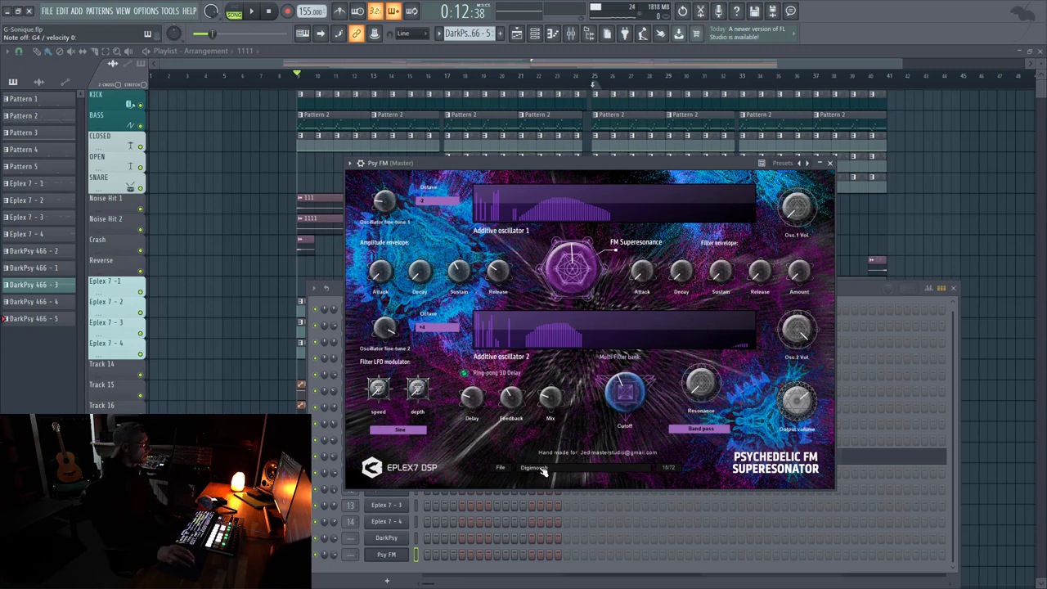
Set the song position to bar 25 and toggle the mute of Eplex 7 tracks 1-4 and their CutOff automations
click(852, 289)
click(964, 213)
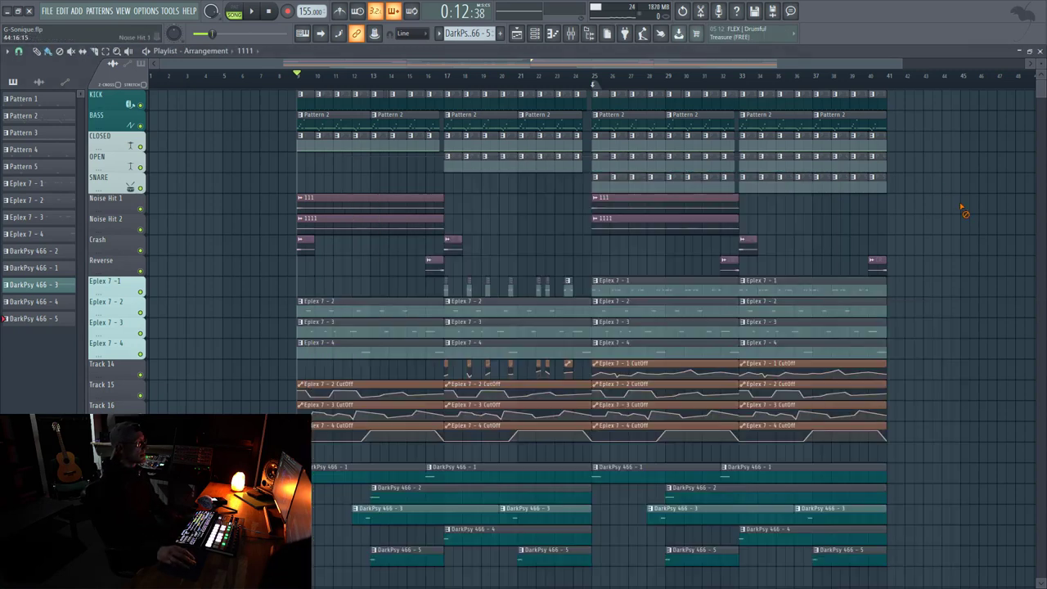
click(595, 81)
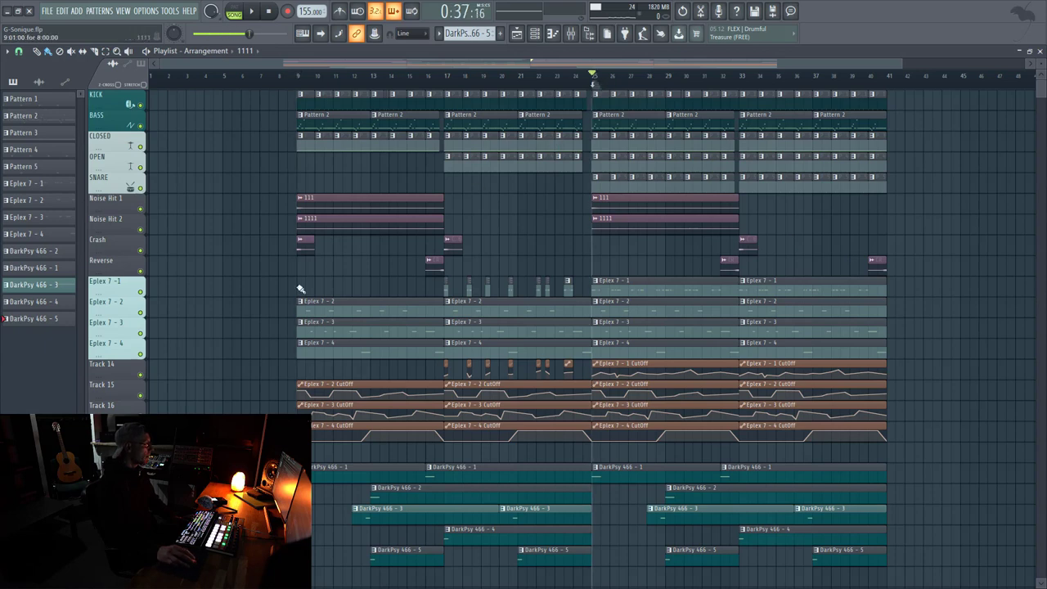
ctrl+click(140, 291)
click(140, 312)
click(140, 333)
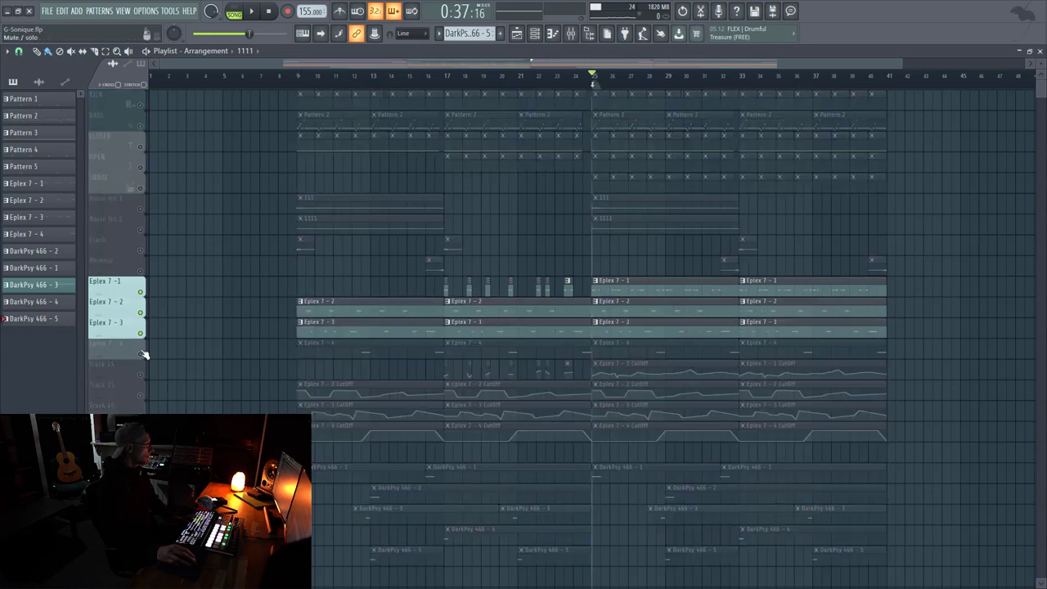
click(140, 353)
click(140, 374)
click(140, 395)
click(140, 416)
click(140, 436)
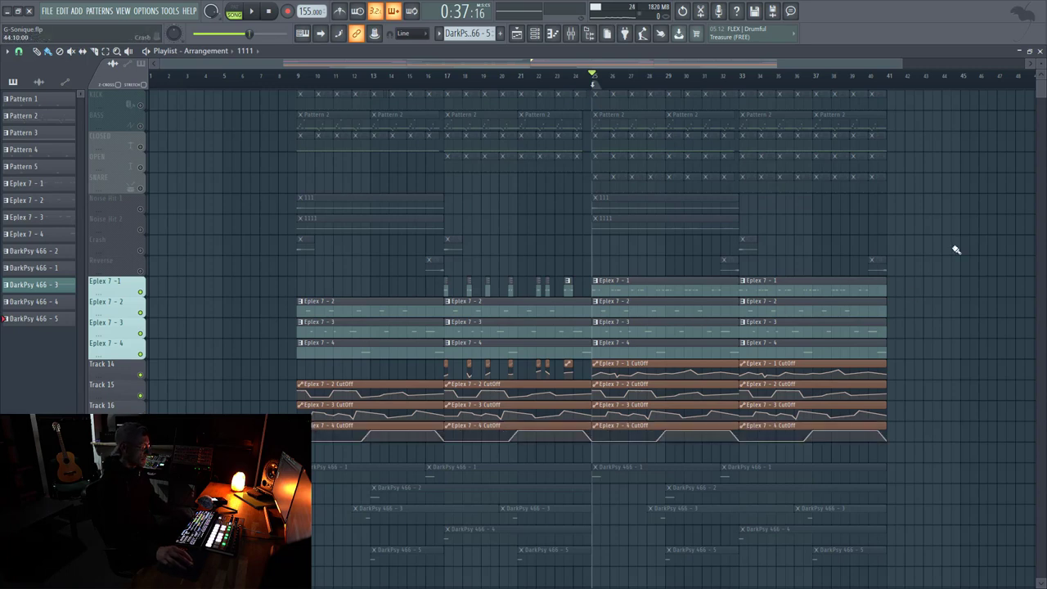
Audition the arrangement from bar 25, stopping back at bar 25
key(space)
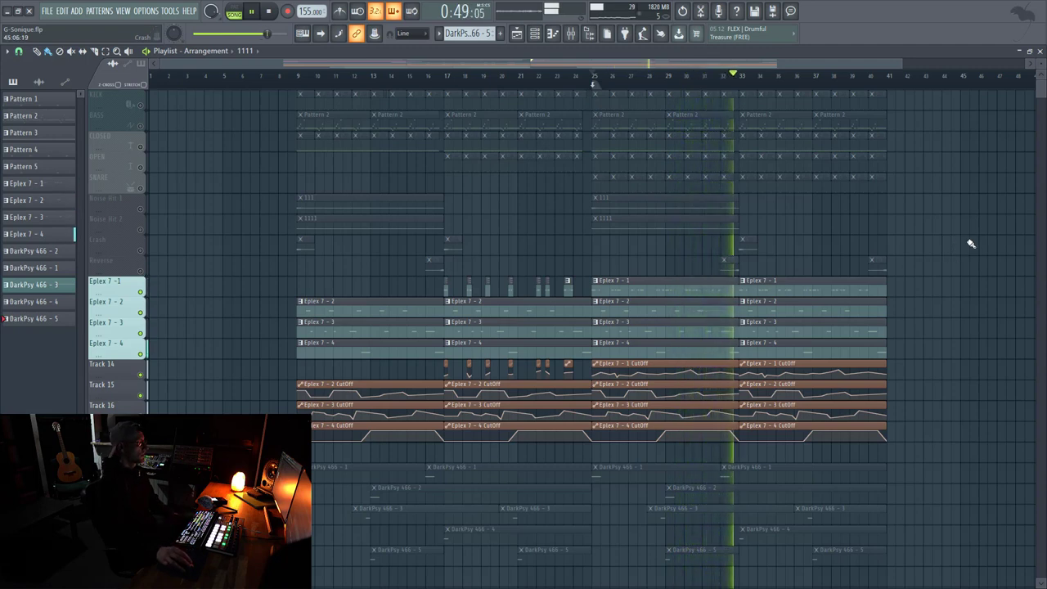
key(space)
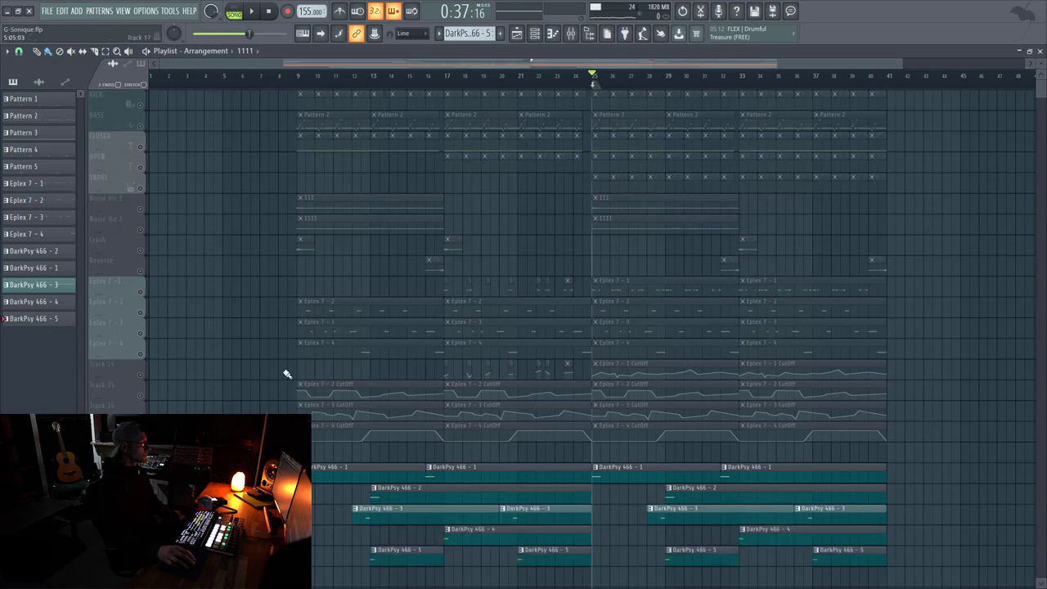
scroll(513, 444, down, 1)
scroll(567, 353, up, 1)
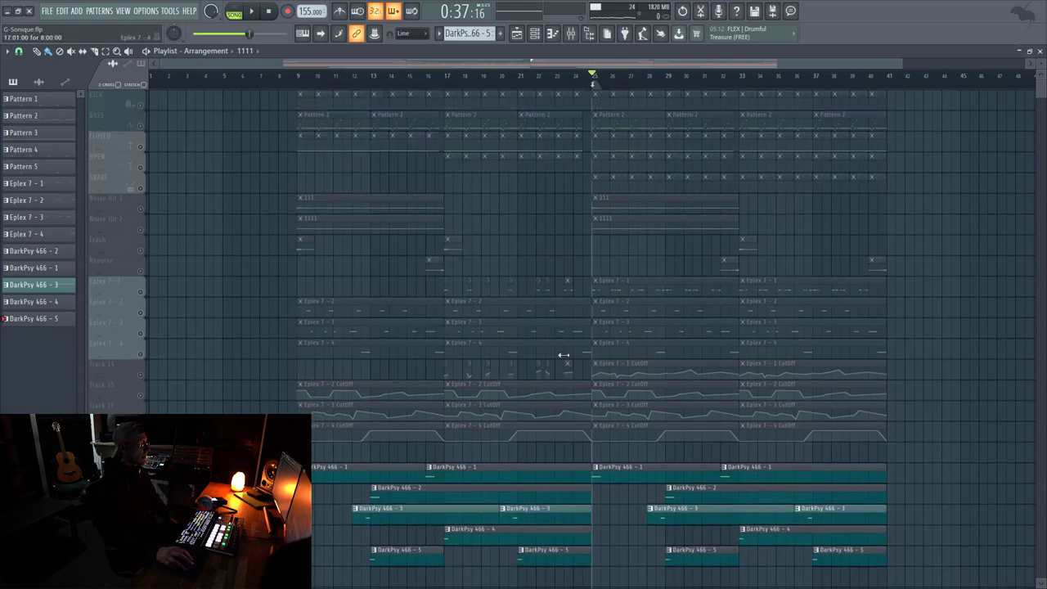
Open the DarkPsy FX466 instrument from the channel rack and shift its window up-left
click(552, 33)
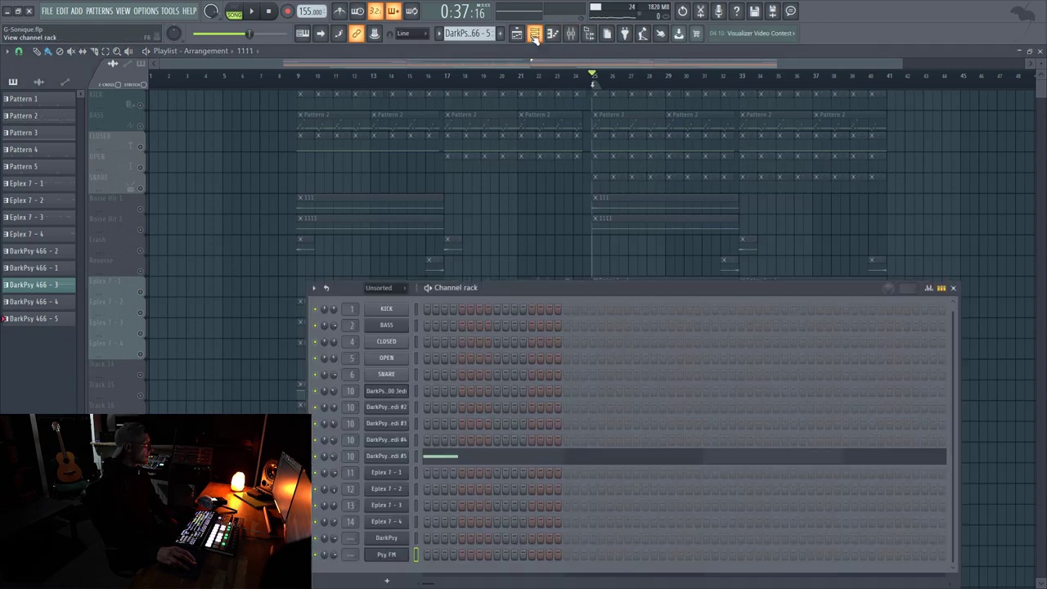
click(387, 540)
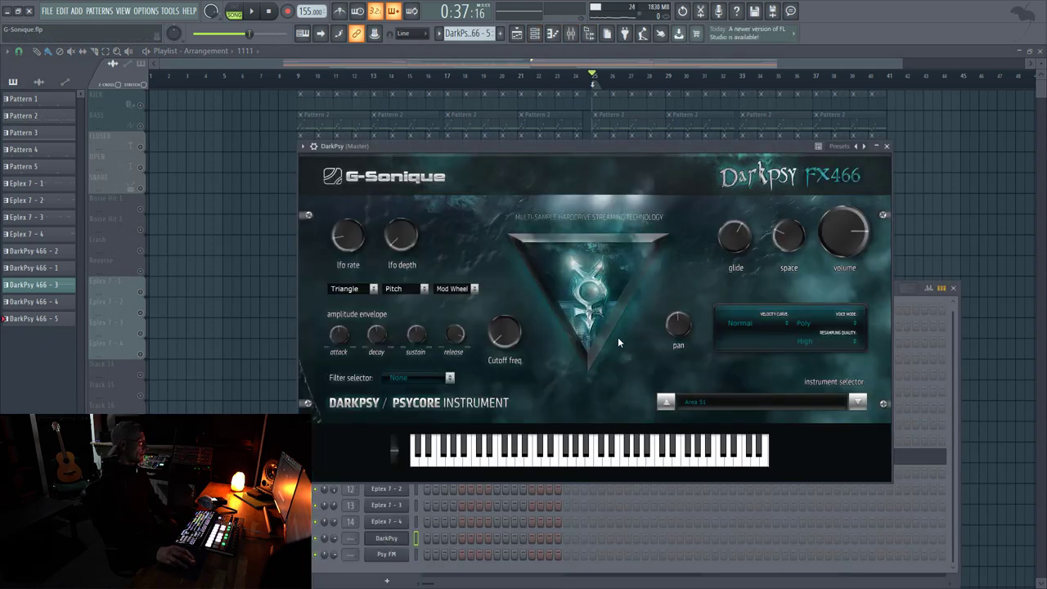
drag(569, 153, 544, 143)
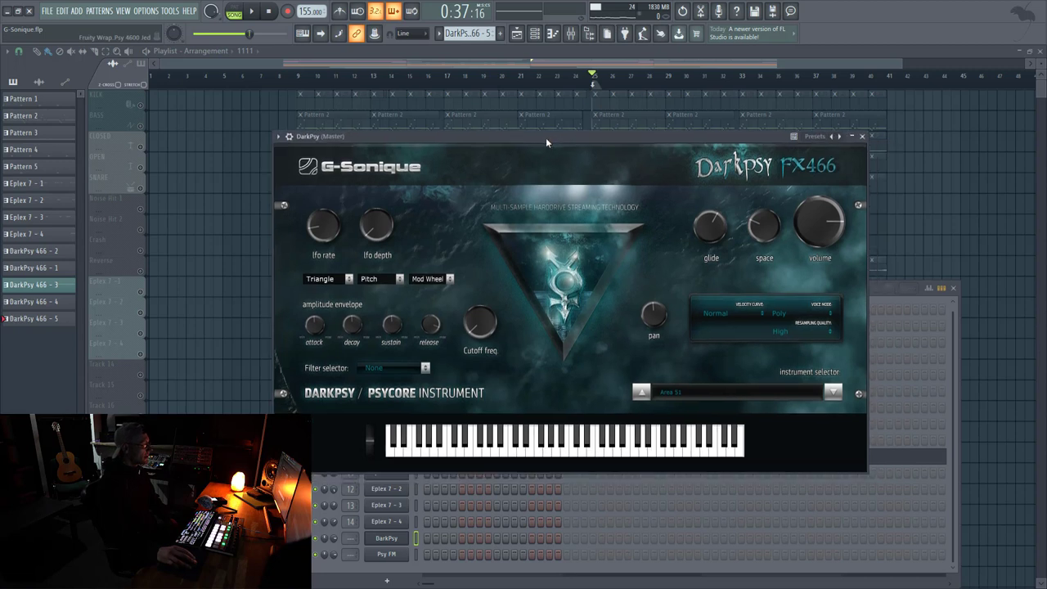
Browse the DarkPsy sound list twice, keep Area 51, and close the plugin windows
click(681, 394)
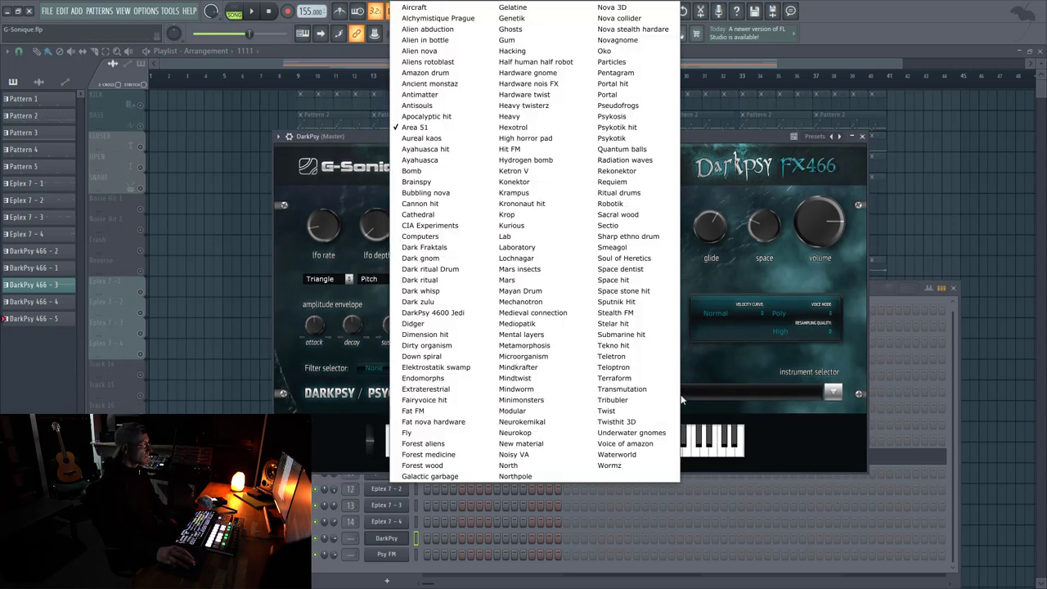
click(716, 274)
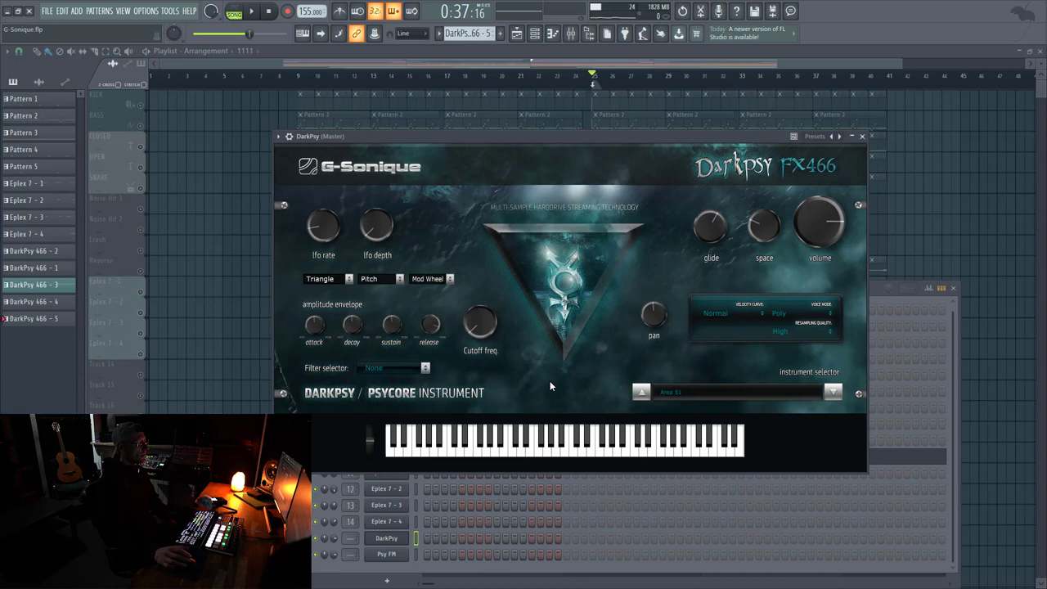
click(717, 397)
click(738, 279)
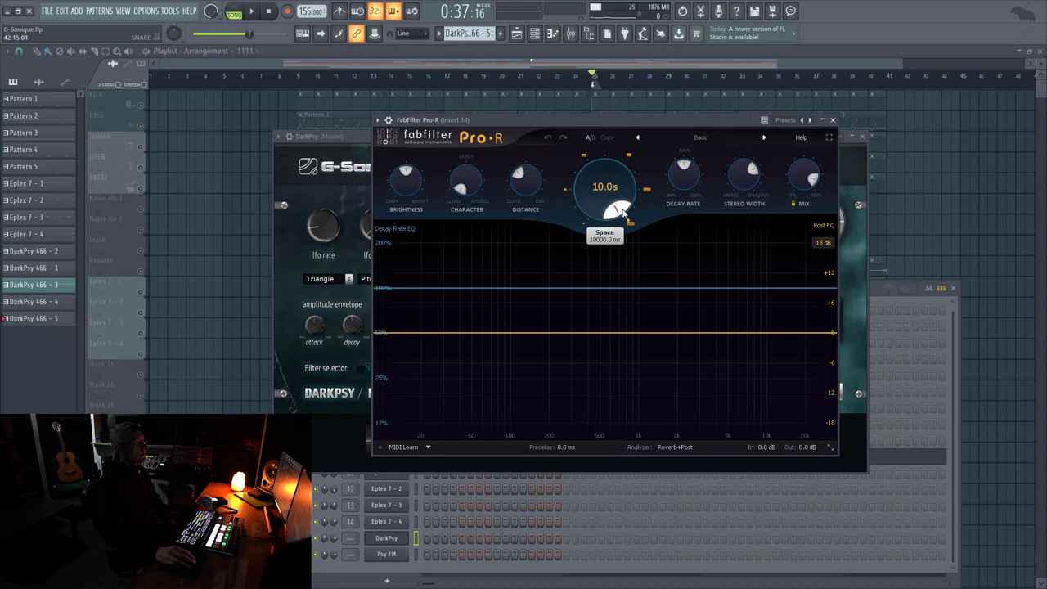
click(622, 65)
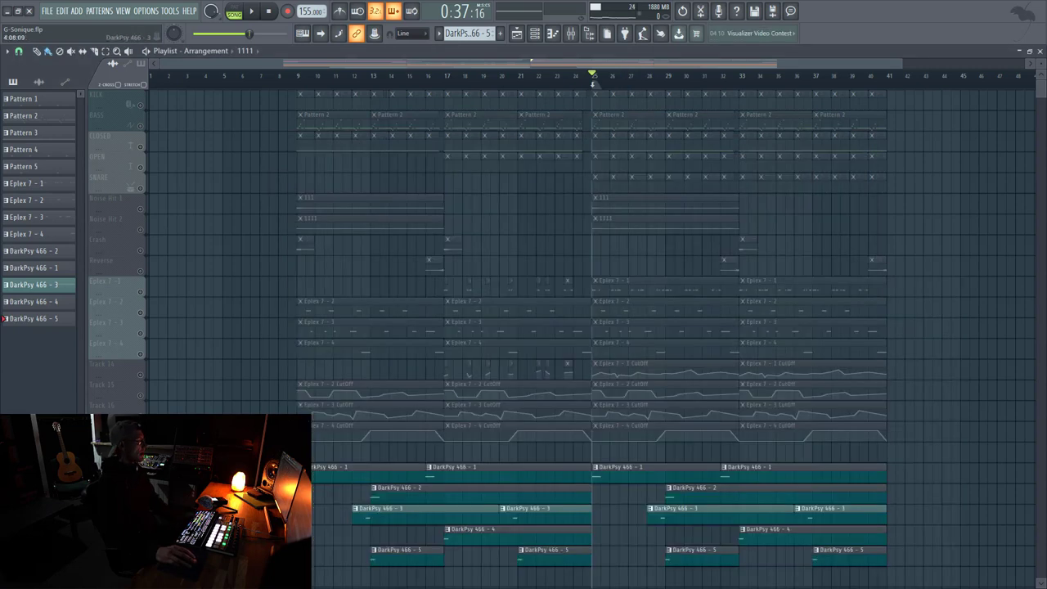
Set the song position to bar 9, audition it, then solo and unsolo Eplex 7 - 1 to unmute every track
scroll(519, 437, down, 1)
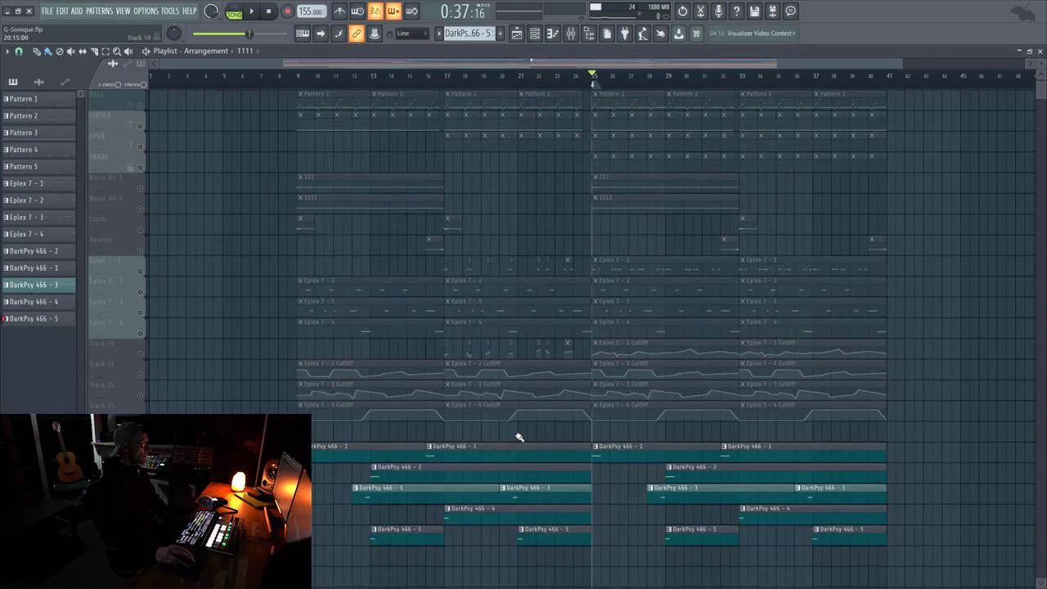
click(355, 77)
click(298, 76)
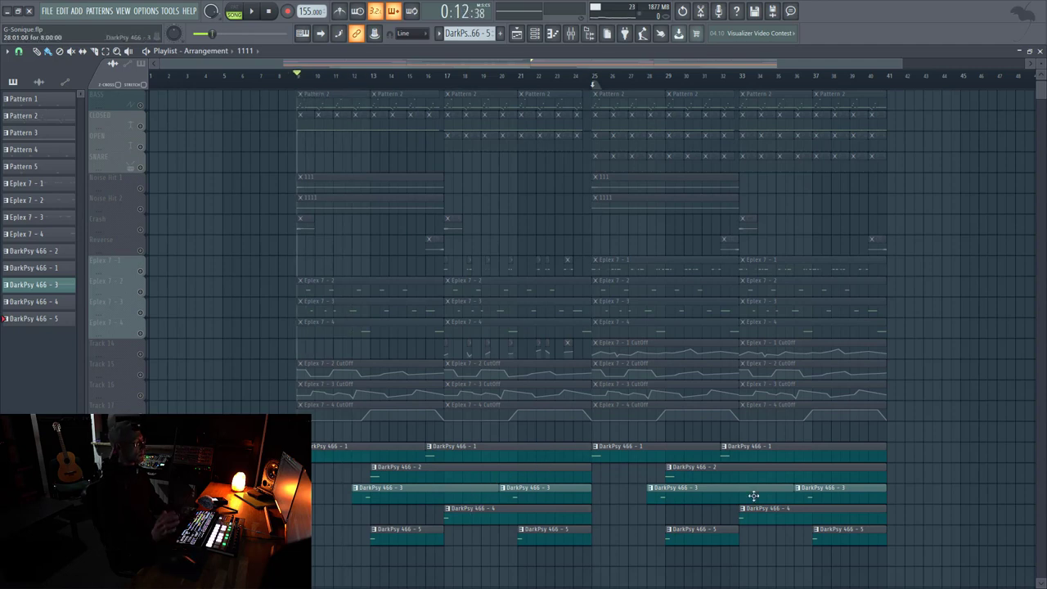
key(space)
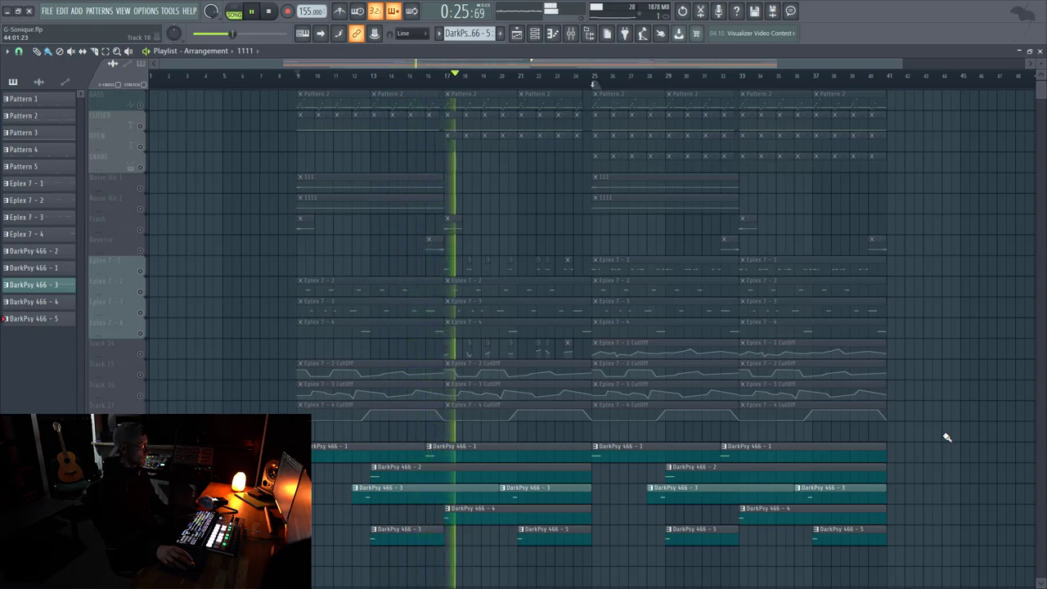
key(space)
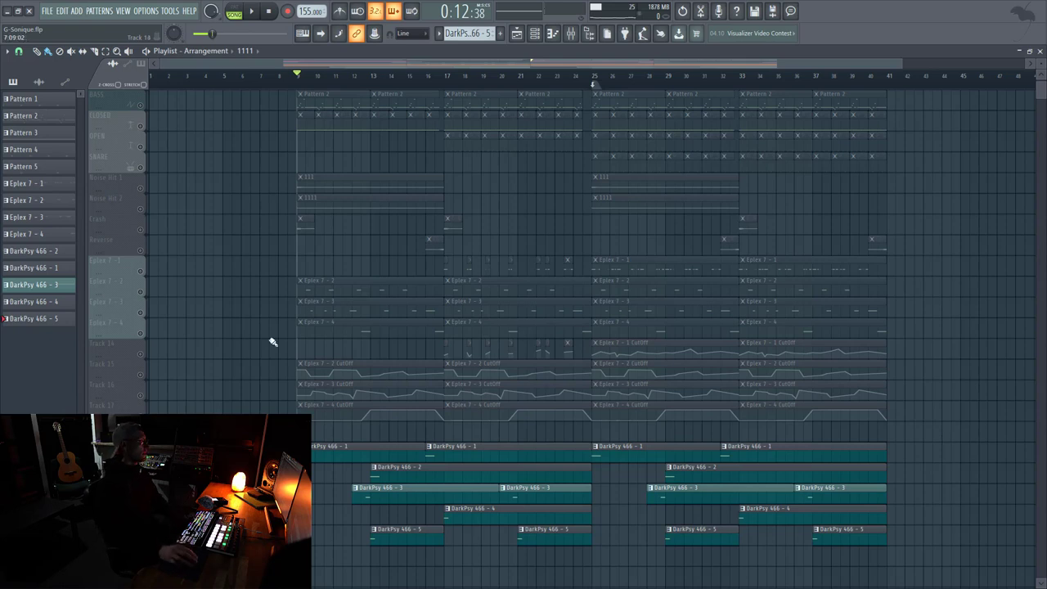
right_click(140, 271)
right_click(140, 271)
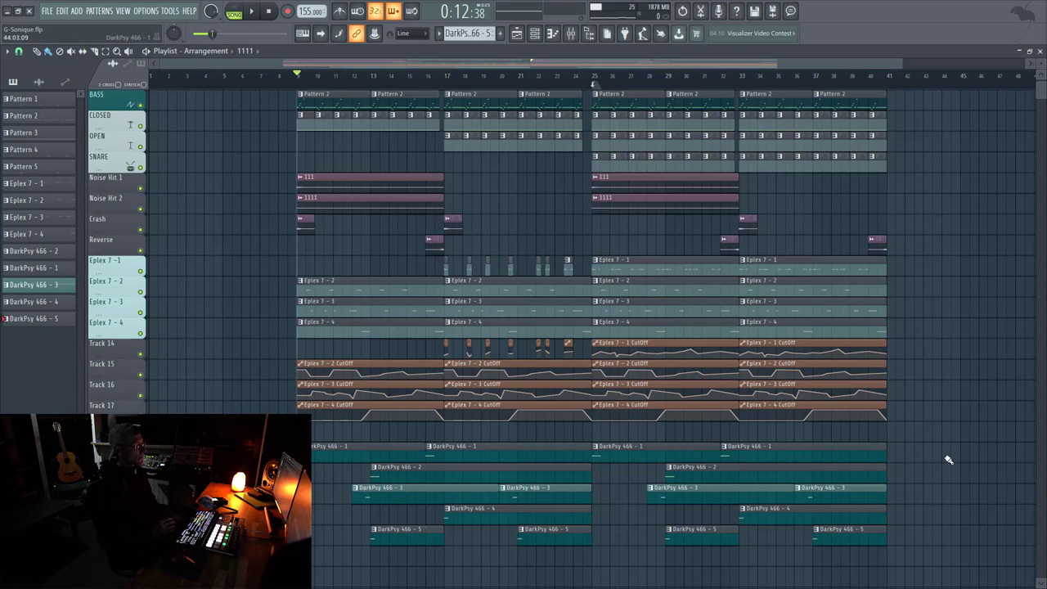
Scroll up to the Kick track and play the whole arrangement from bar 9 to its end
scroll(948, 460, up, 1)
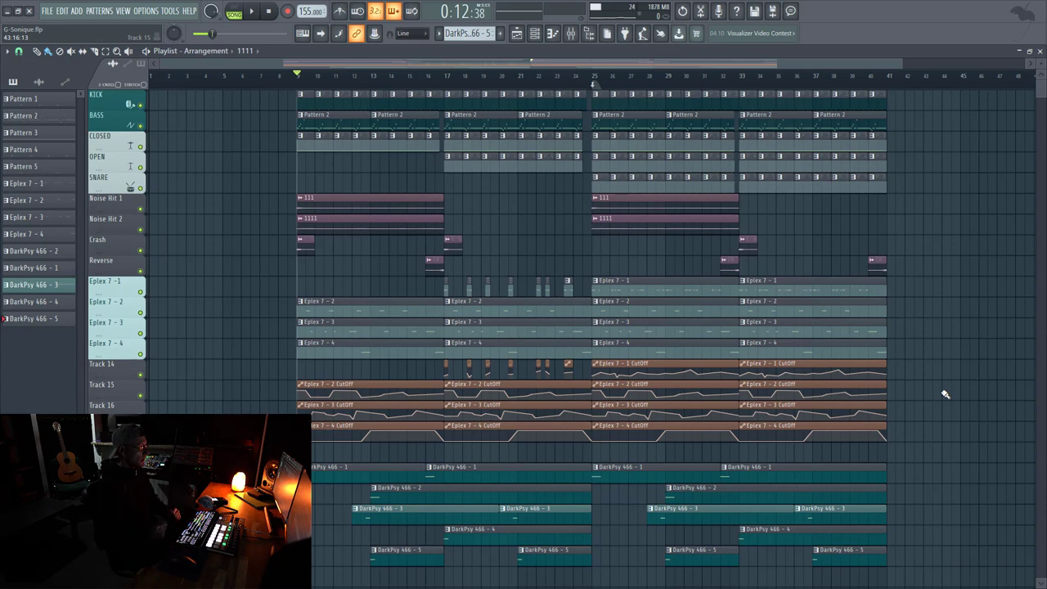
key(space)
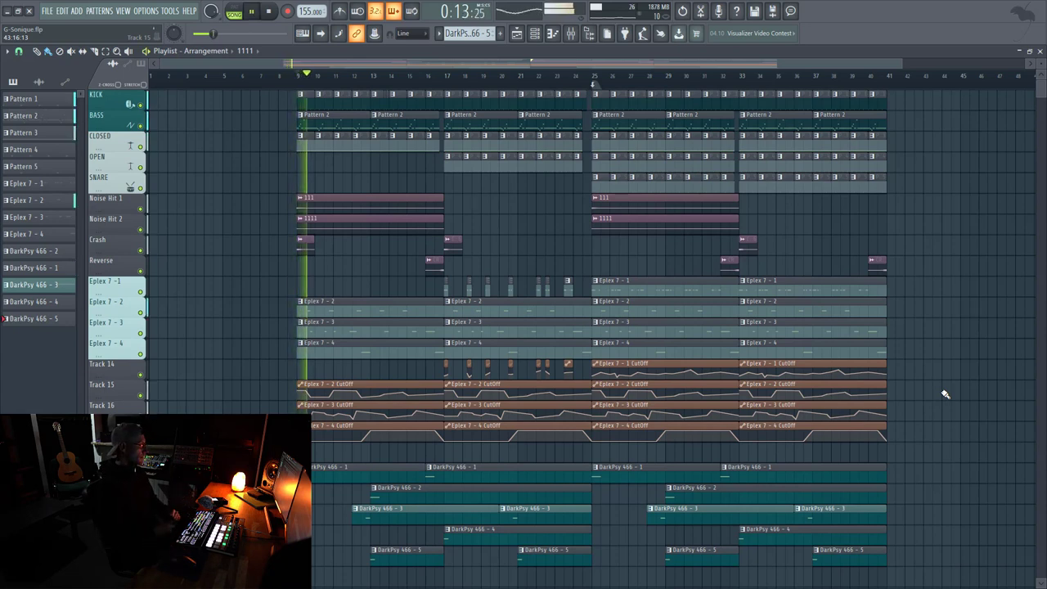